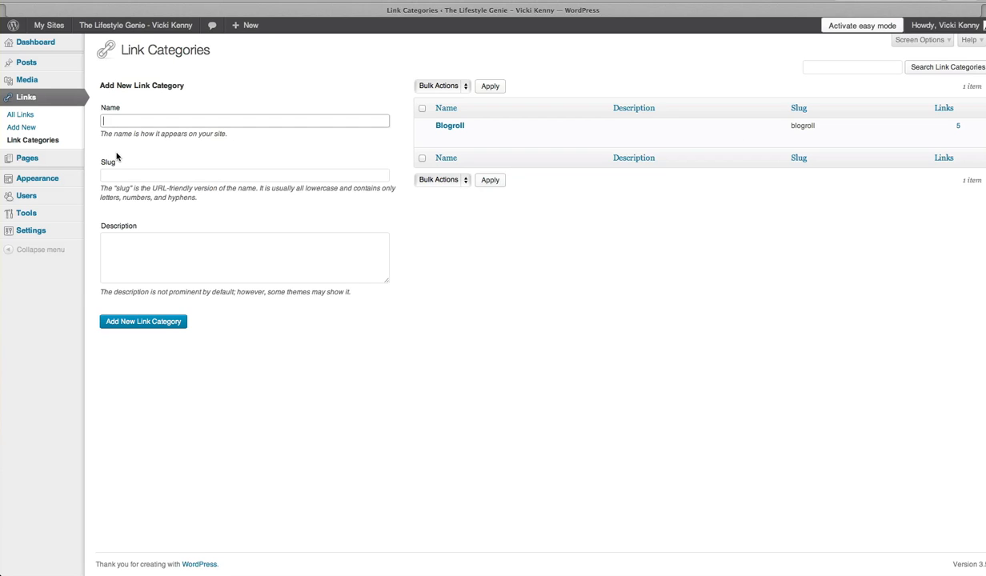
- Enter "Visit my Other Websites" as the new link category's name
{"action": "type", "text": "M"}
{"action": "type", "text": "y"}
{"action": "type", "text": " G"}
{"action": "key", "text": "BackSpace"}
{"action": "key", "text": "BackSpace"}
{"action": "key", "text": "BackSpace"}
{"action": "key", "text": "BackSpace"}
{"action": "type", "text": "Visit my Otherwbsites"}
{"action": "key", "text": "BackSpace"}
{"action": "key", "text": "BackSpace"}
{"action": "key", "text": "BackSpace"}
{"action": "key", "text": "BackSpace"}
{"action": "key", "text": "BackSpace"}
{"action": "key", "text": "BackSpace"}
{"action": "key", "text": "BackSpace"}
{"action": "type", "text": "Websites"}
- Describe the category as "If you like this site - you might also like my other websites." and add it
{"action": "left_click", "coordinate": [140, 173]}
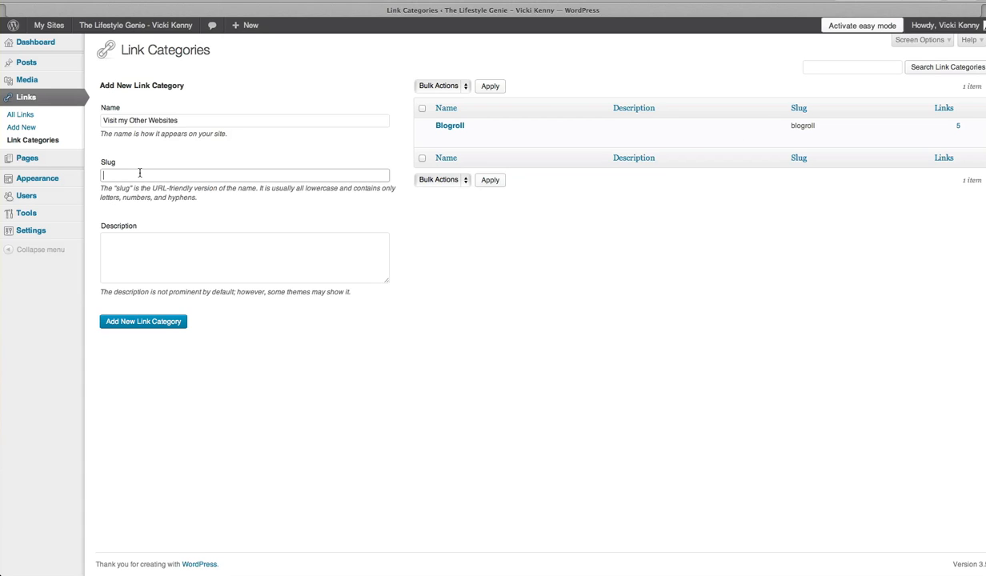
{"action": "left_click", "coordinate": [146, 255]}
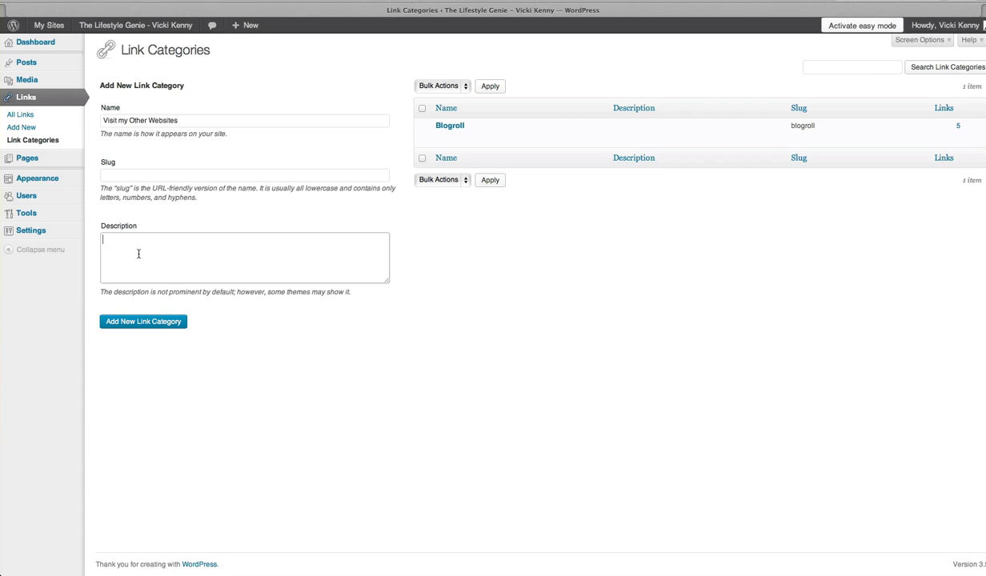
{"action": "type", "text": "If you like this site - you might also like my other websites."}
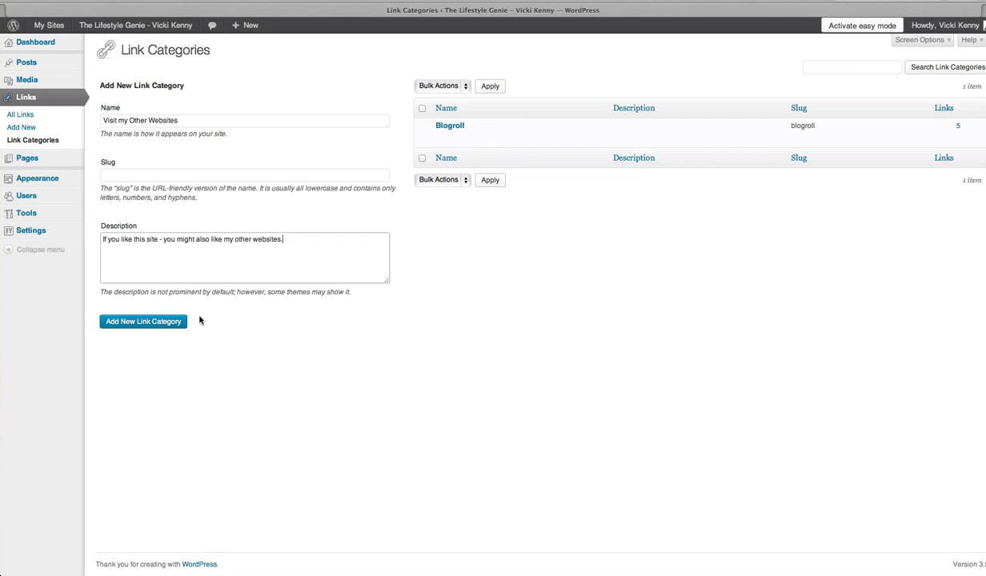
{"action": "left_click", "coordinate": [139, 324]}
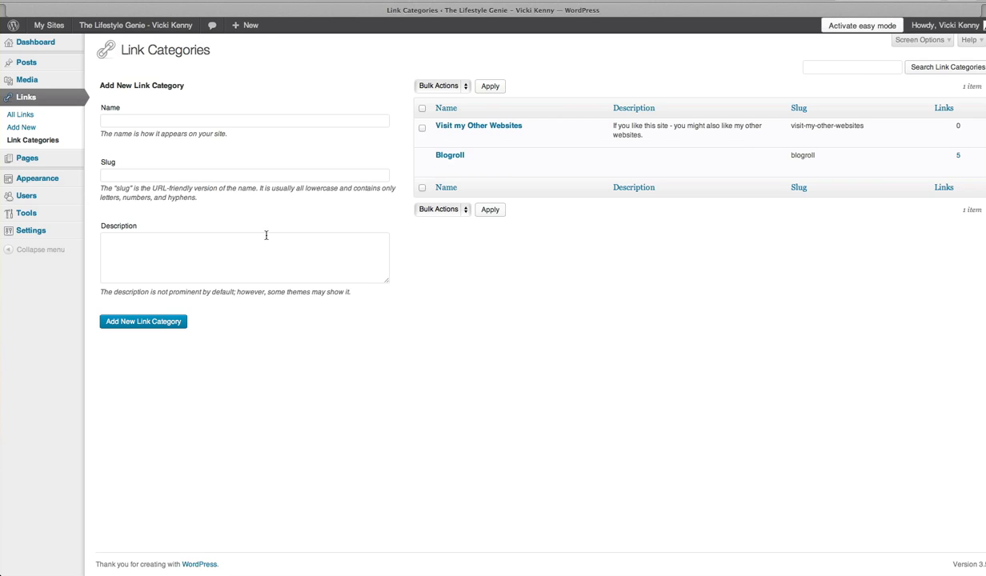
- Start a new link and name it "Herbalife Products NZ"
{"action": "left_click", "coordinate": [37, 128]}
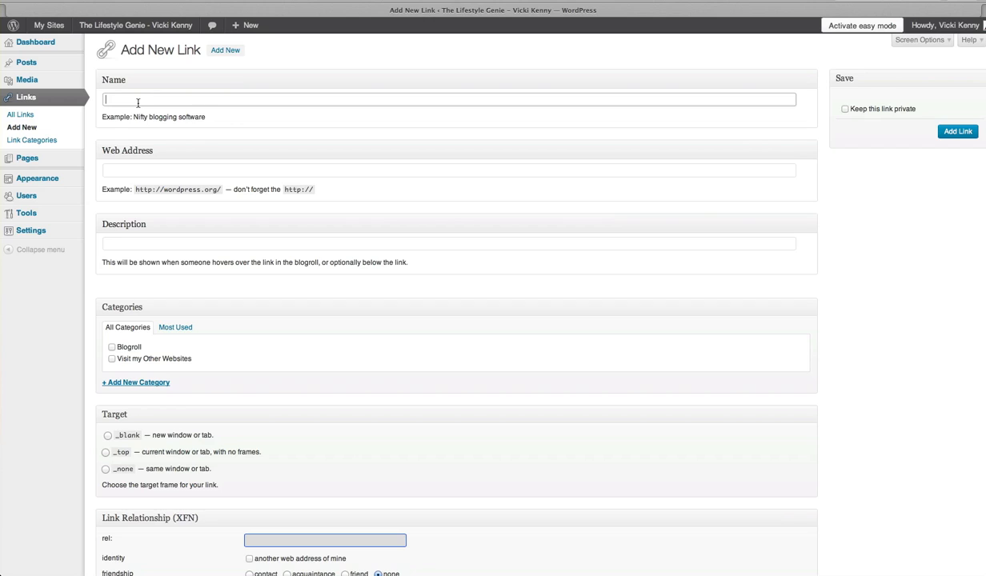
{"action": "type", "text": "Herbali"}
{"action": "type", "text": "fe Pro"}
{"action": "type", "text": "di"}
{"action": "type", "text": "ust "}
{"action": "type", "text": "NZ"}
{"action": "left_click", "coordinate": [160, 100]}
{"action": "key", "text": "BackSpace"}
{"action": "type", "text": "cts"}
{"action": "left_click", "coordinate": [136, 166]}
{"action": "type", "text": "h"}
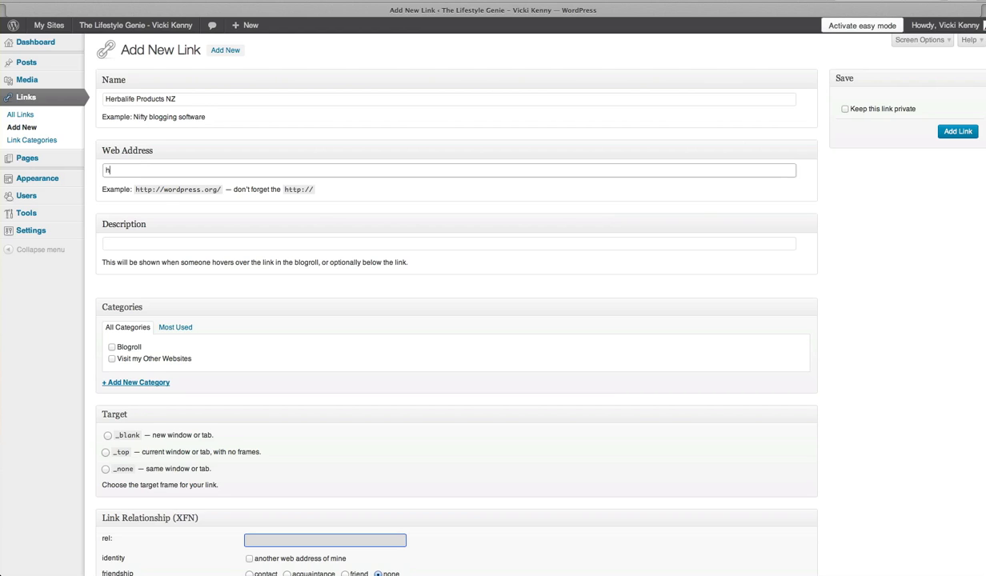
{"action": "type", "text": "ttp"}
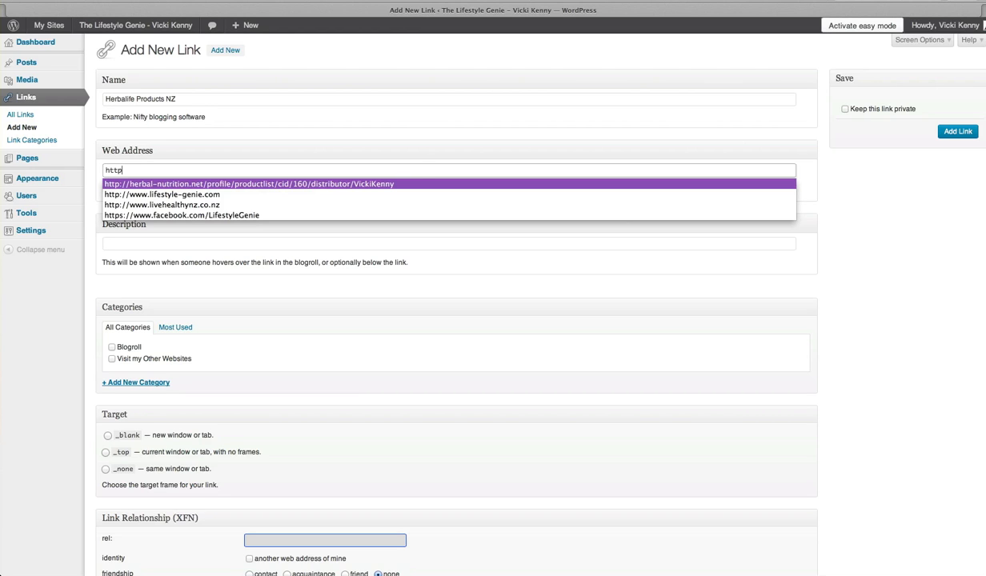
{"action": "left_click", "coordinate": [159, 206]}
- Enter "Lose Weight & Feel Great with Herbalife Cellular Nutrition" as the link's description
{"action": "key", "text": "Tab"}
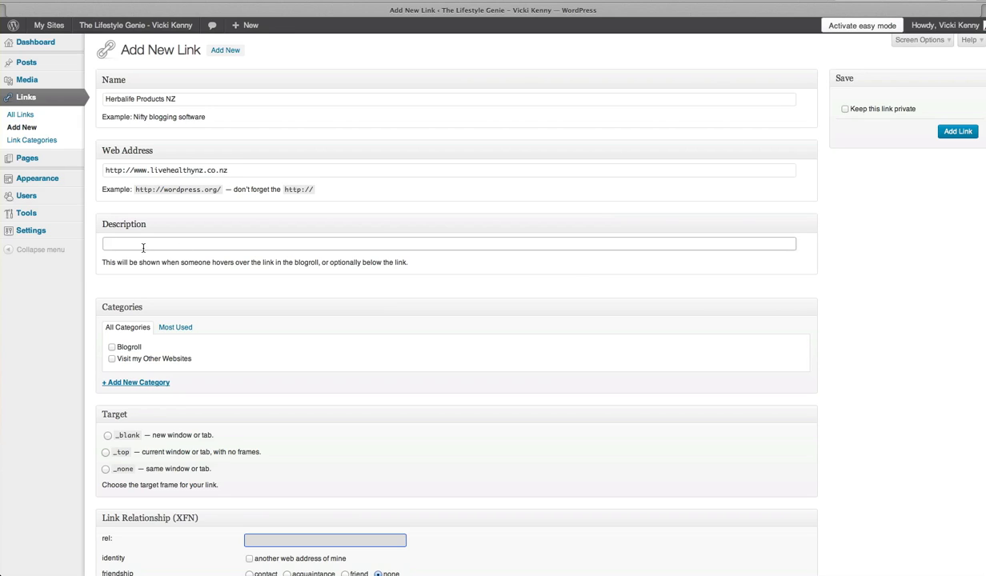
{"action": "type", "text": "My s"}
{"action": "key", "text": "BackSpace"}
{"action": "key", "text": "BackSpace"}
{"action": "key", "text": "BackSpace"}
{"action": "type", "text": "Lose Weight & Feel Great"}
{"action": "type", "text": "with Herbalife Cellular Nutrition"}
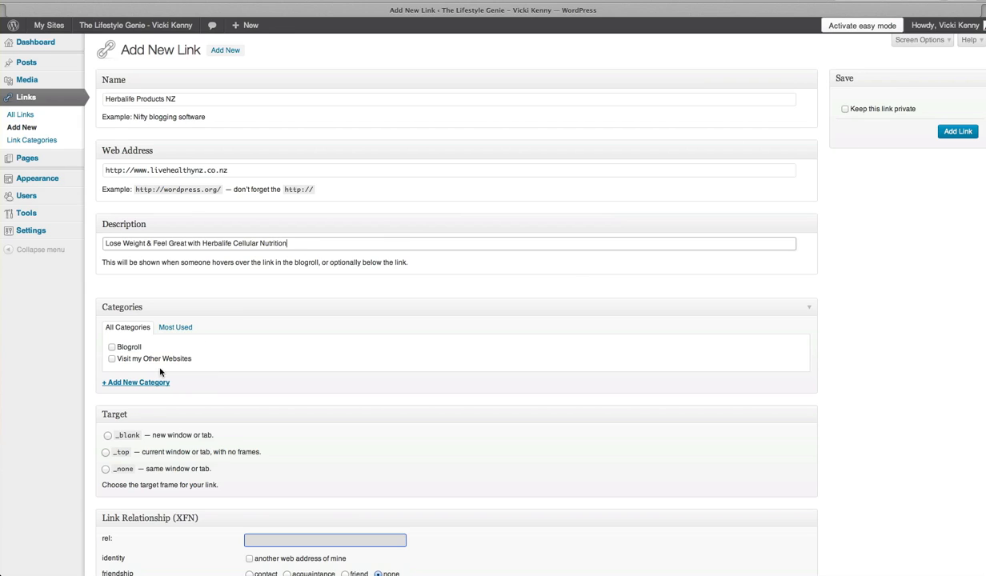
- Assign the Herbalife link to the Visit my Other Websites category and set its target to _blank
{"action": "left_click", "coordinate": [112, 359]}
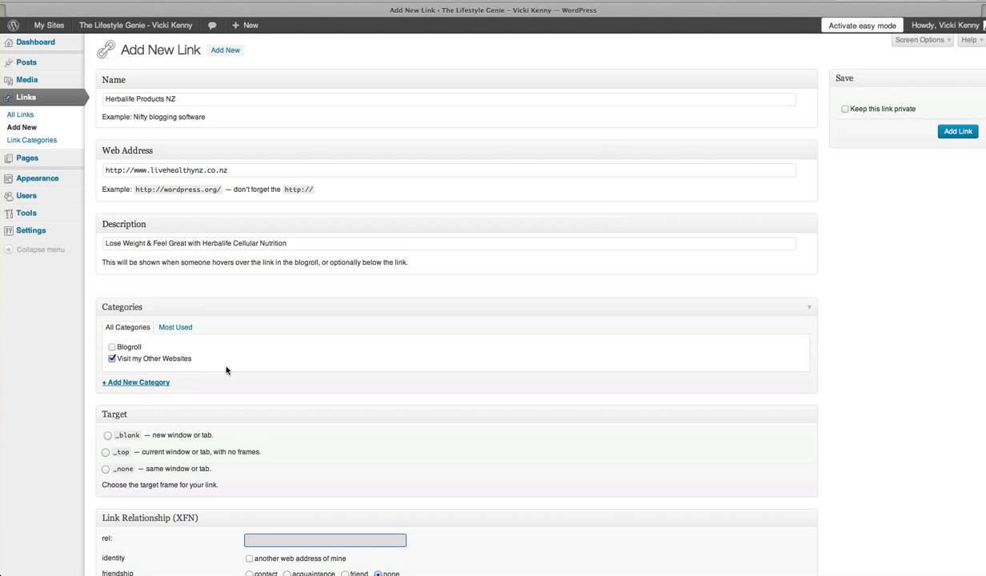
{"action": "scroll", "coordinate": [203, 367], "scroll_direction": "down", "scroll_amount": 5}
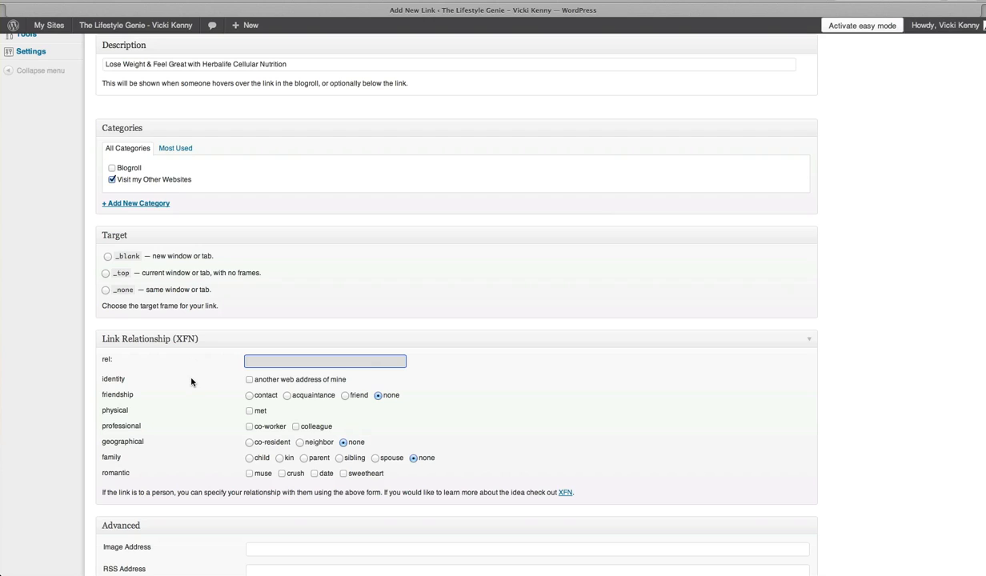
{"action": "left_click", "coordinate": [108, 257]}
- Mark the Herbalife link's identity as another web address of mine and add the link
{"action": "scroll", "coordinate": [139, 383], "scroll_direction": "down", "scroll_amount": 4}
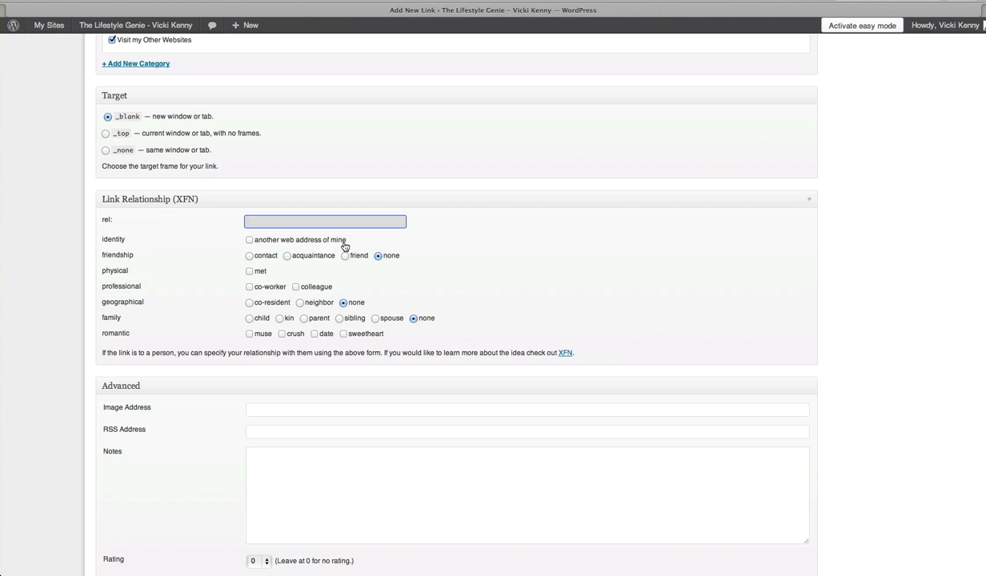
{"action": "left_click", "coordinate": [250, 240]}
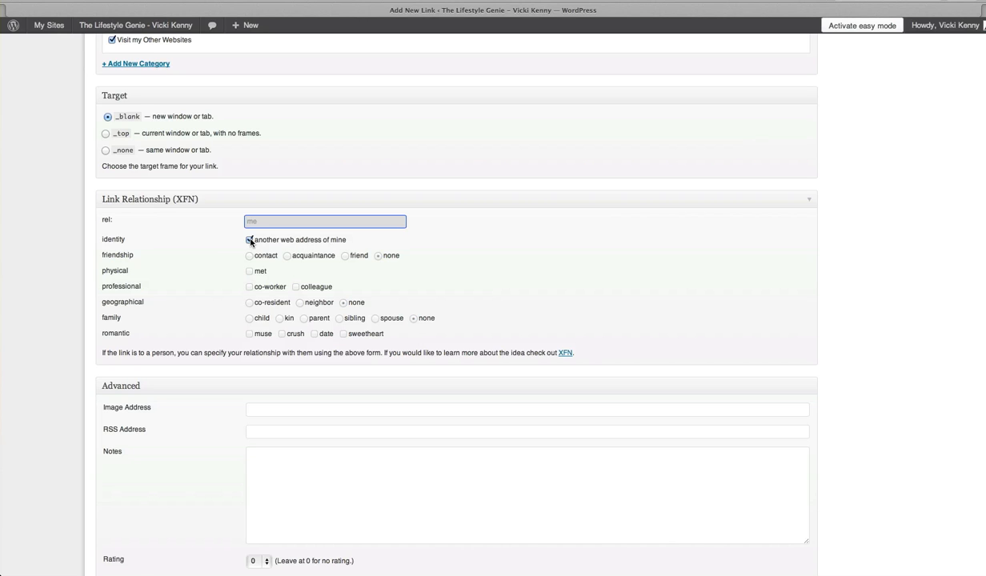
{"action": "scroll", "coordinate": [517, 258], "scroll_direction": "down", "scroll_amount": 3}
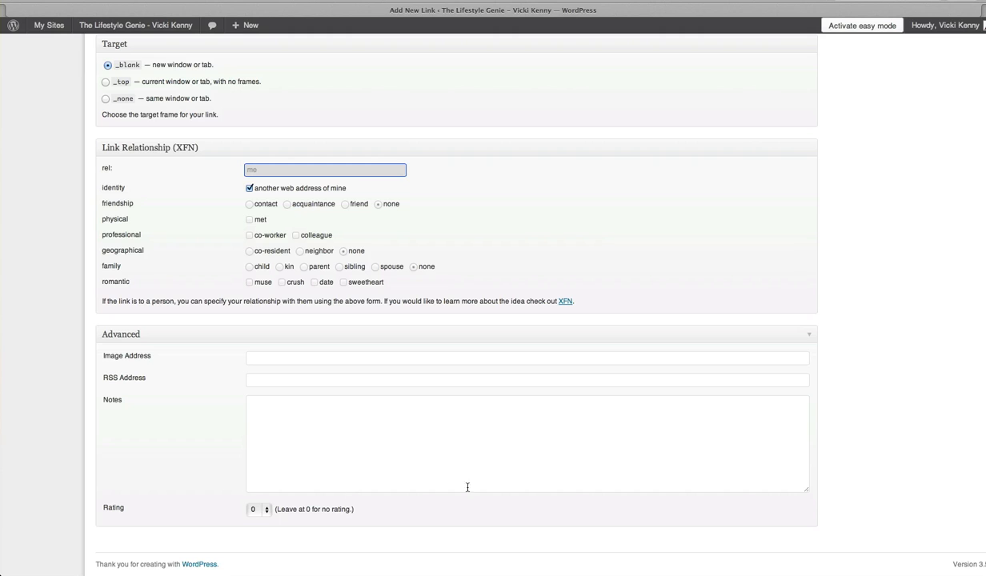
{"action": "scroll", "coordinate": [471, 440], "scroll_direction": "up", "scroll_amount": 10}
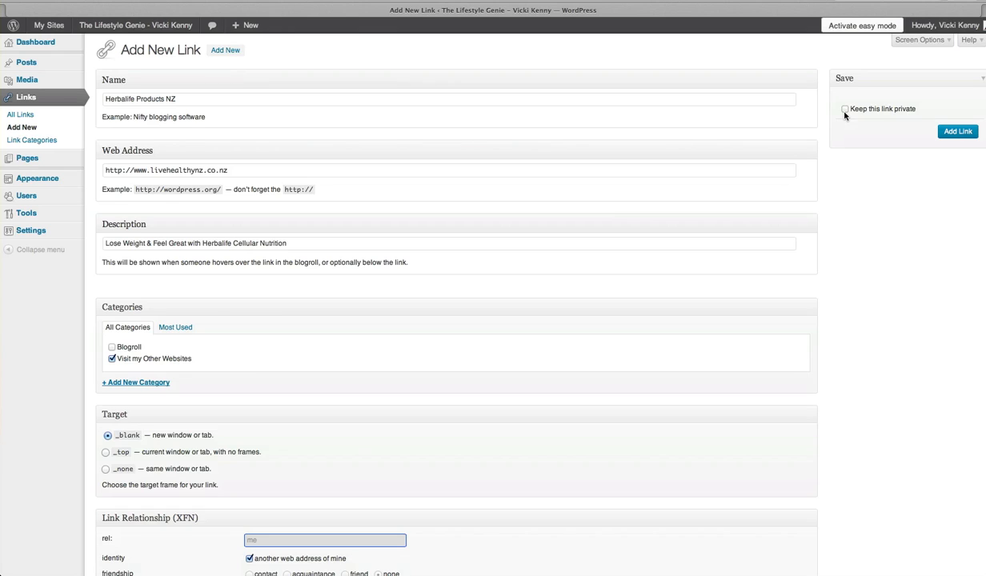
{"action": "left_click", "coordinate": [959, 133]}
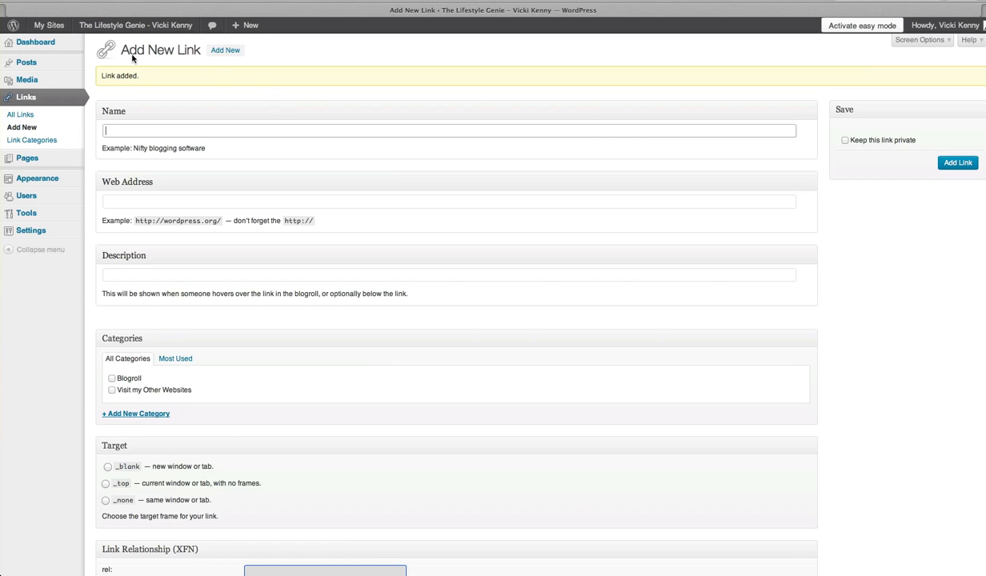
- Open the live Lifestyle Genie site in a new browser tab
{"action": "mouse_move", "coordinate": [81, 26]}
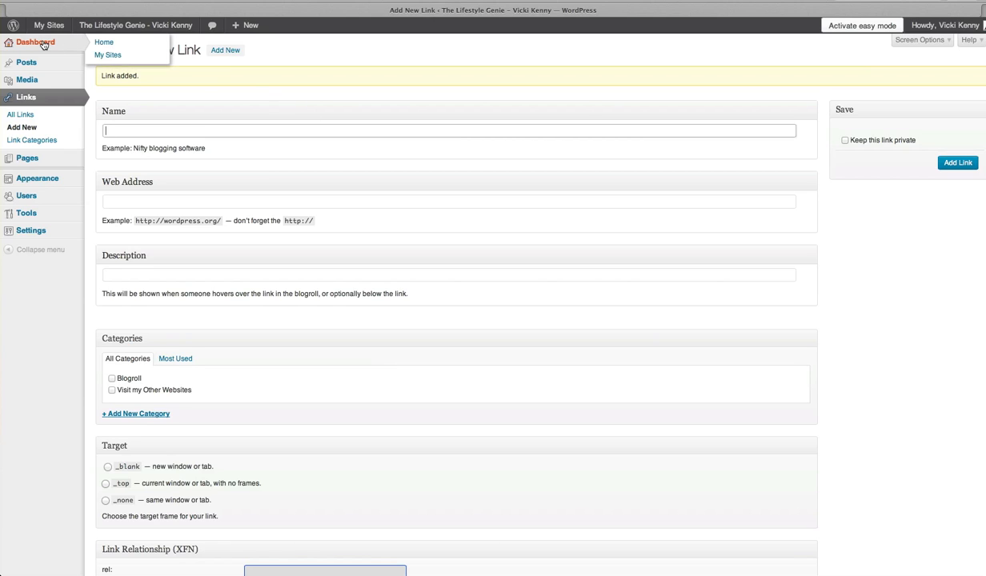
{"action": "right_click", "coordinate": [107, 26]}
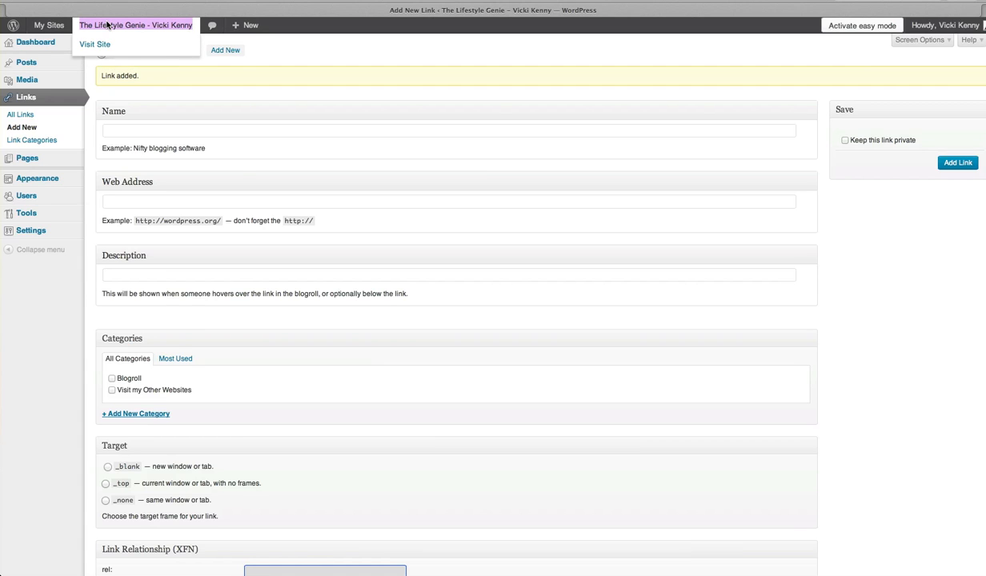
{"action": "left_click", "coordinate": [138, 35]}
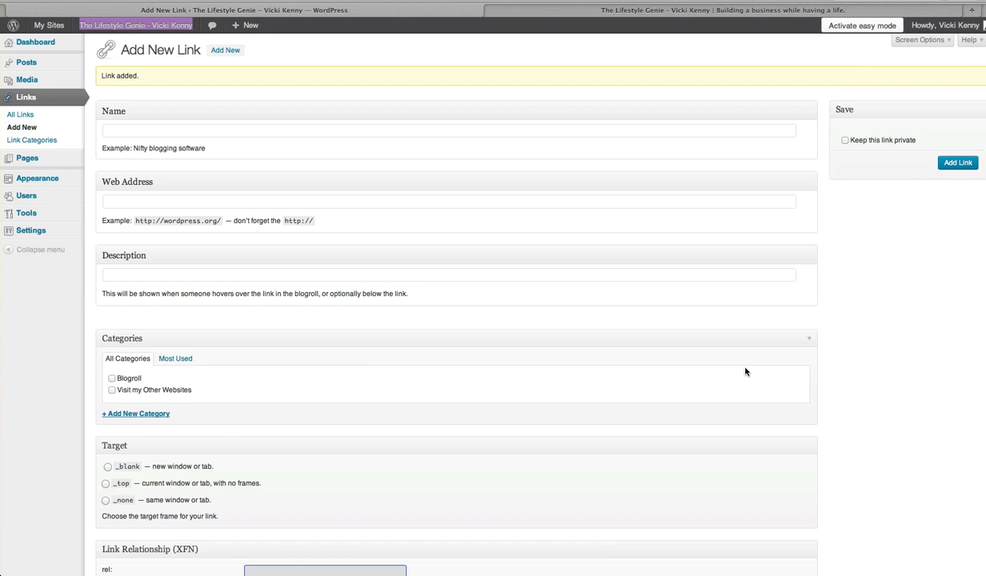
- Name the second new link "My Web Design Shop"
{"action": "left_click", "coordinate": [181, 132]}
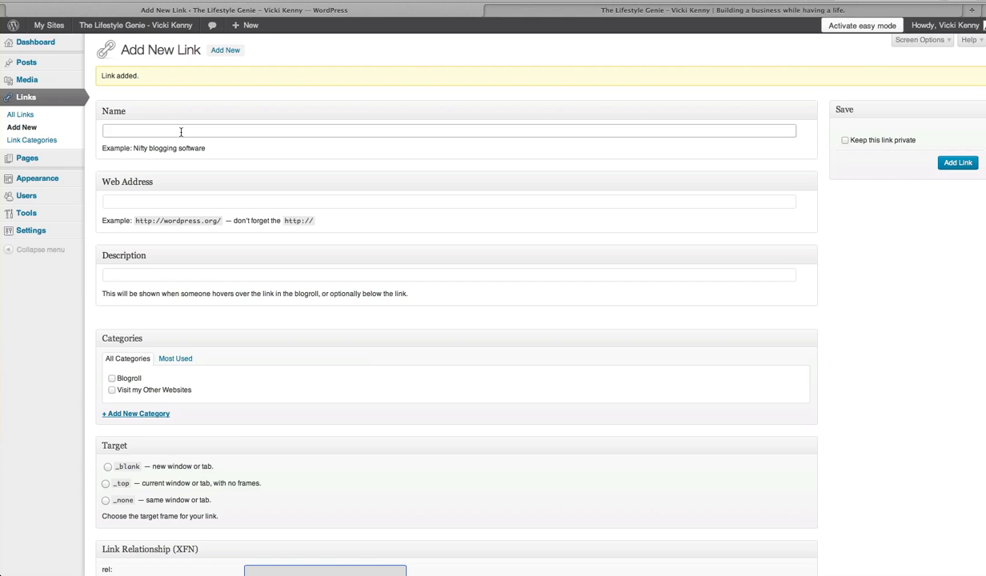
{"action": "type", "text": "My Webs"}
{"action": "key", "text": "BackSpace"}
{"action": "type", "text": "Design Shop"}
- Enter the owner's web design site URL as the second link's web address
{"action": "left_click", "coordinate": [141, 198]}
{"action": "type", "text": "http"}
{"action": "key", "text": "Down"}
{"action": "key", "text": "Down"}
{"action": "key", "text": "Down"}
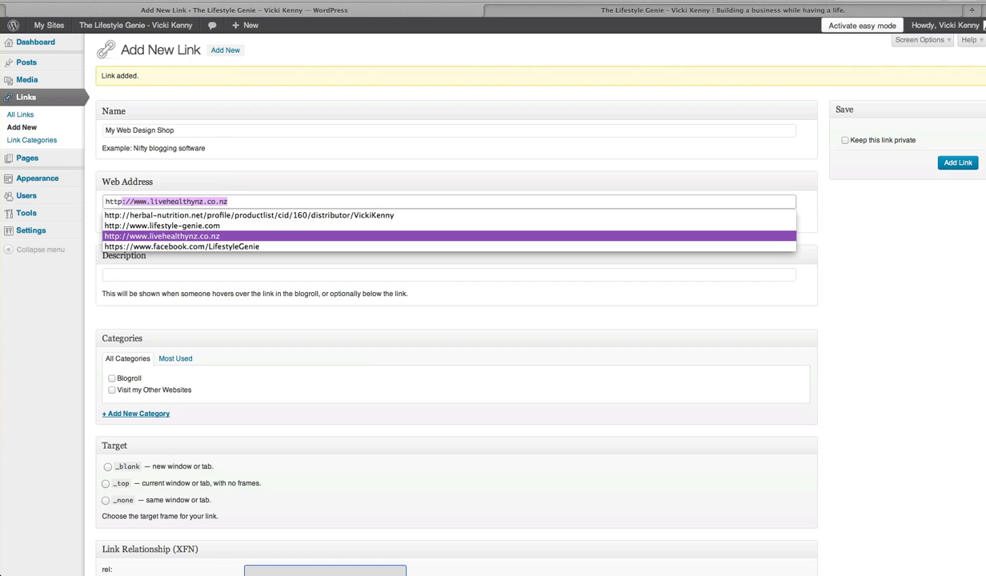
{"action": "type", "text": "://"}
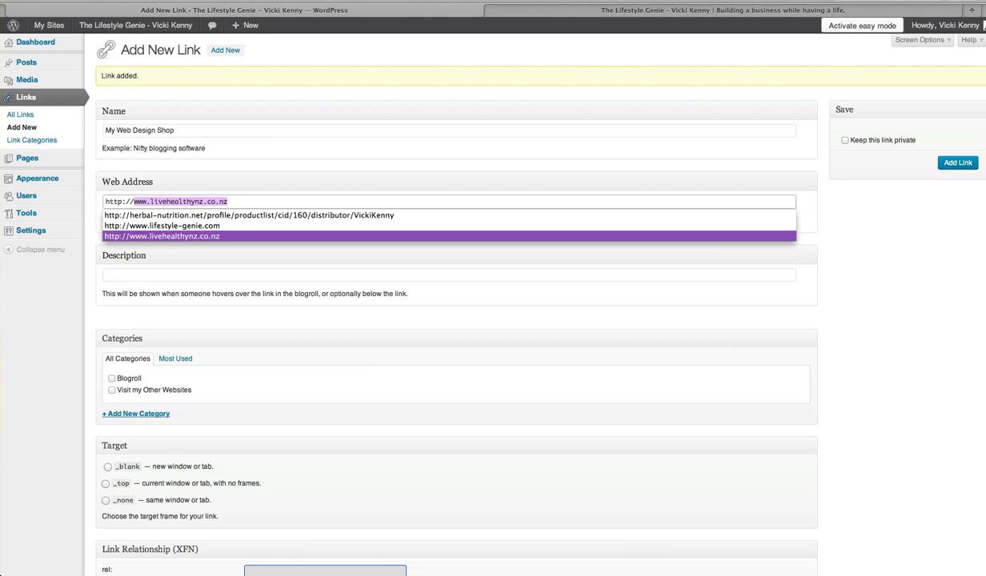
{"action": "type", "text": "www."}
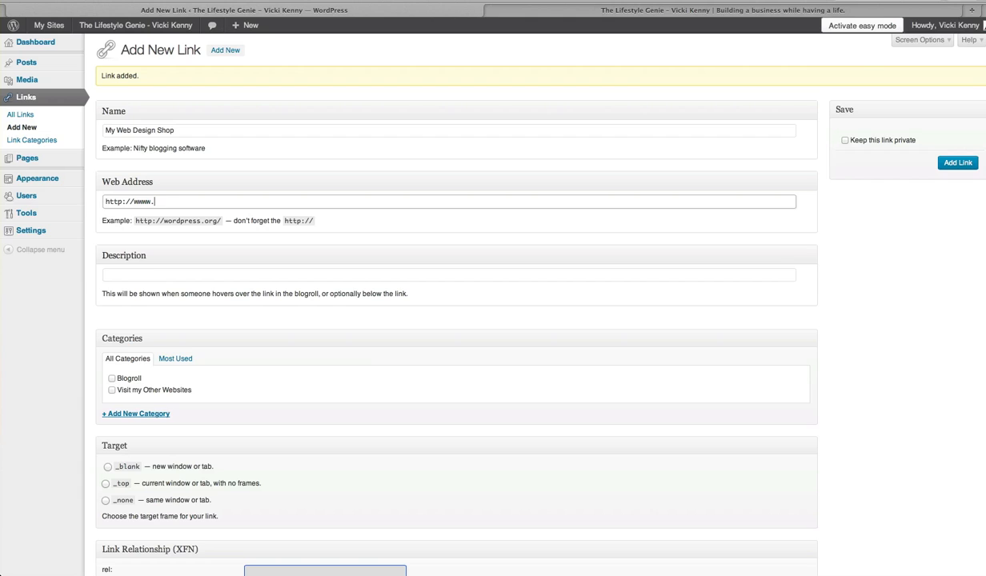
{"action": "type", "text": "vickikenny.com"}
- Enter "Technical Help when you need it" as the web design link's description
{"action": "left_click", "coordinate": [117, 274]}
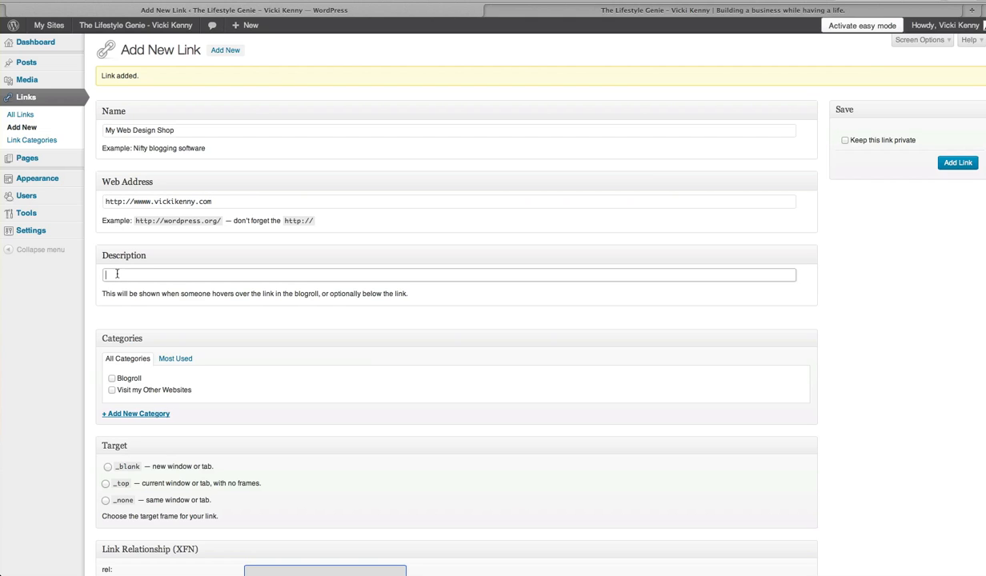
{"action": "type", "text": "Technical Hlep when you need it"}
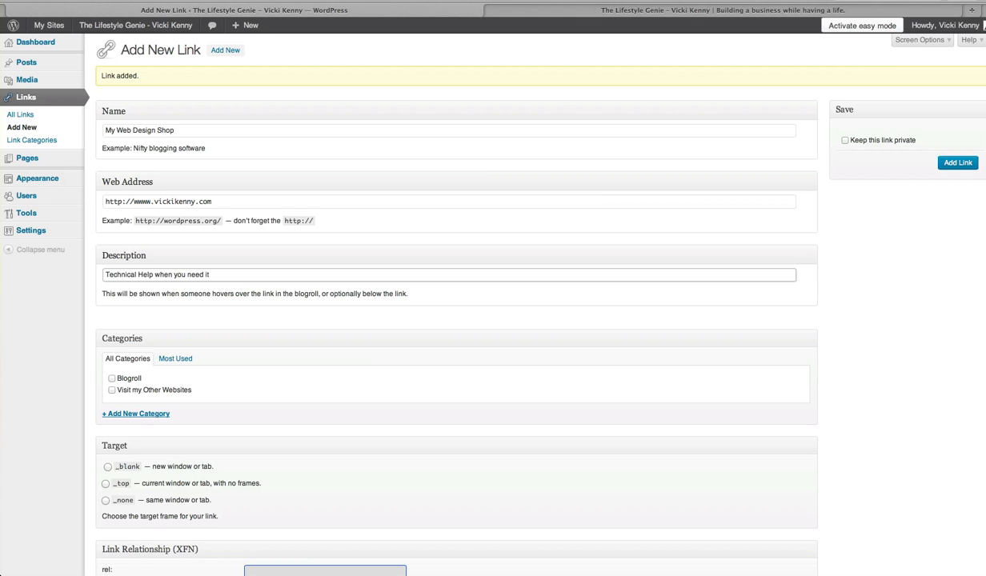
- Add the web design link with category Visit my Other Websites, target _blank and identity another web address of mine
{"action": "left_click", "coordinate": [112, 391]}
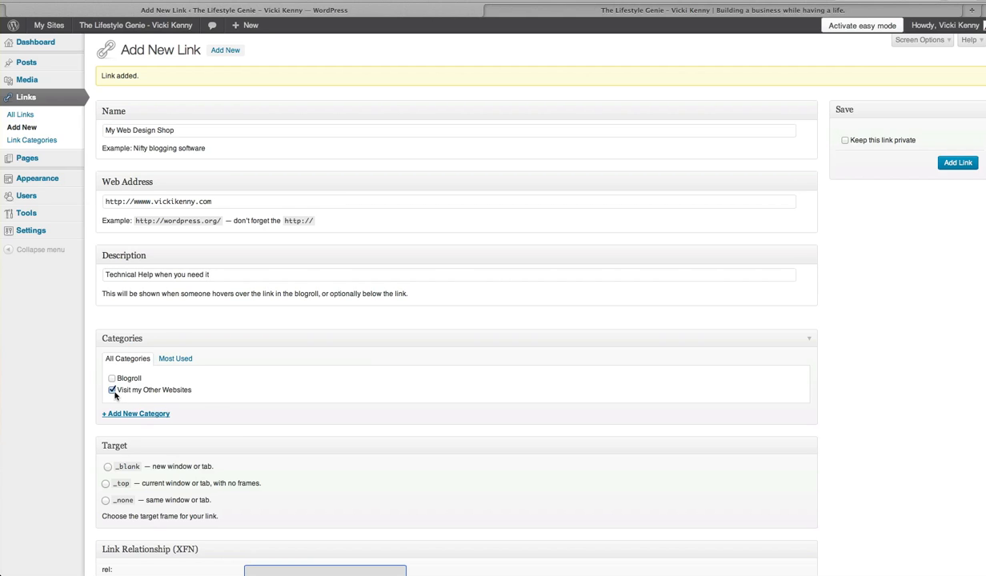
{"action": "scroll", "coordinate": [213, 396], "scroll_direction": "down", "scroll_amount": 3}
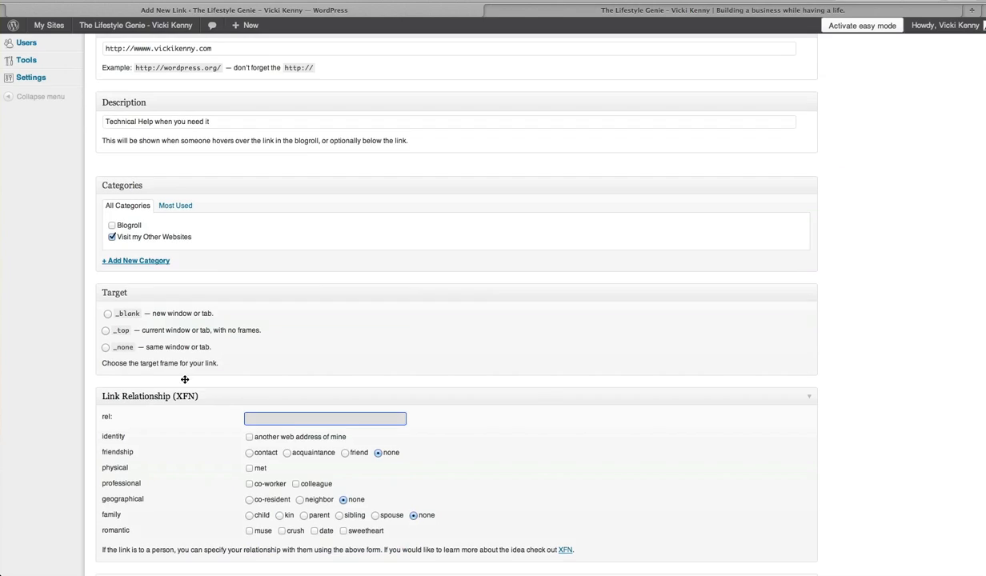
{"action": "left_click", "coordinate": [107, 314]}
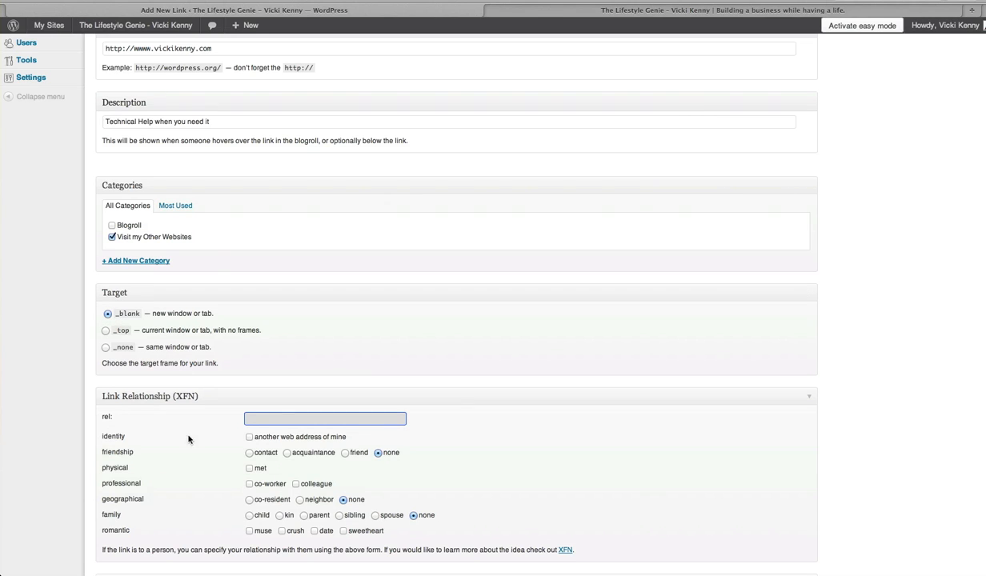
{"action": "left_click", "coordinate": [249, 439]}
{"action": "scroll", "coordinate": [578, 481], "scroll_direction": "down", "scroll_amount": 5}
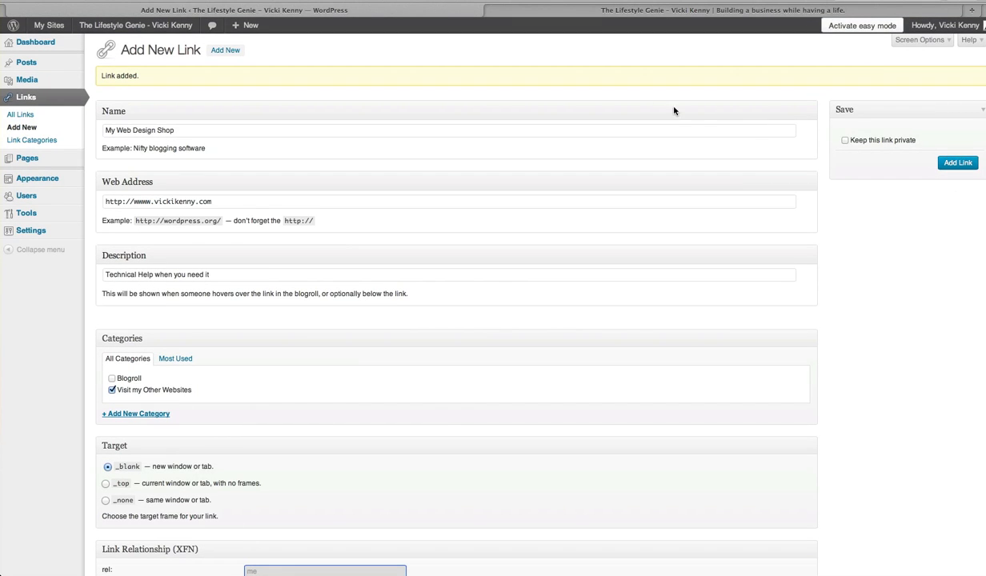
- Switch to the live Lifestyle Genie blog and reload its home page
{"action": "left_click", "coordinate": [660, 10]}
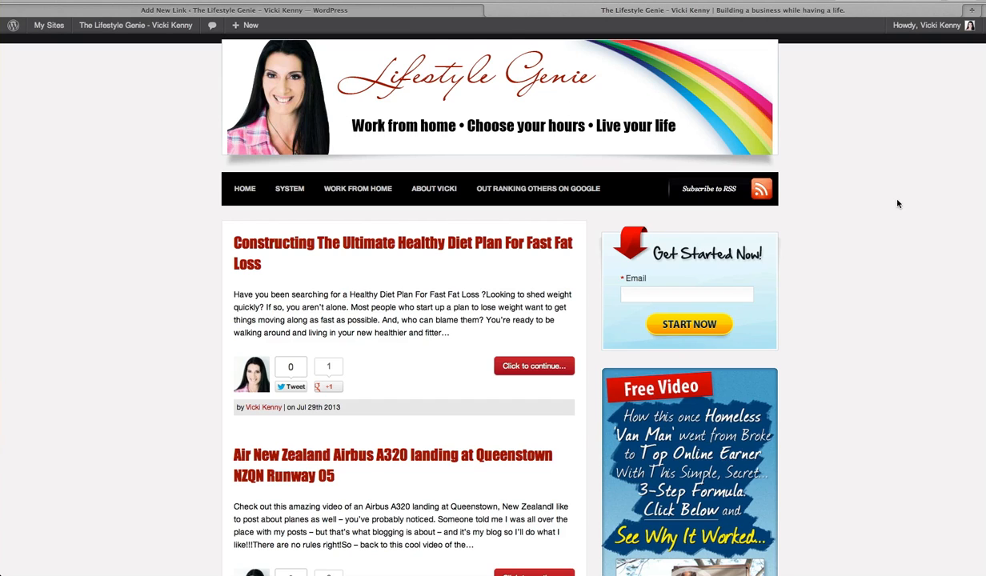
{"action": "left_click", "coordinate": [432, 188]}
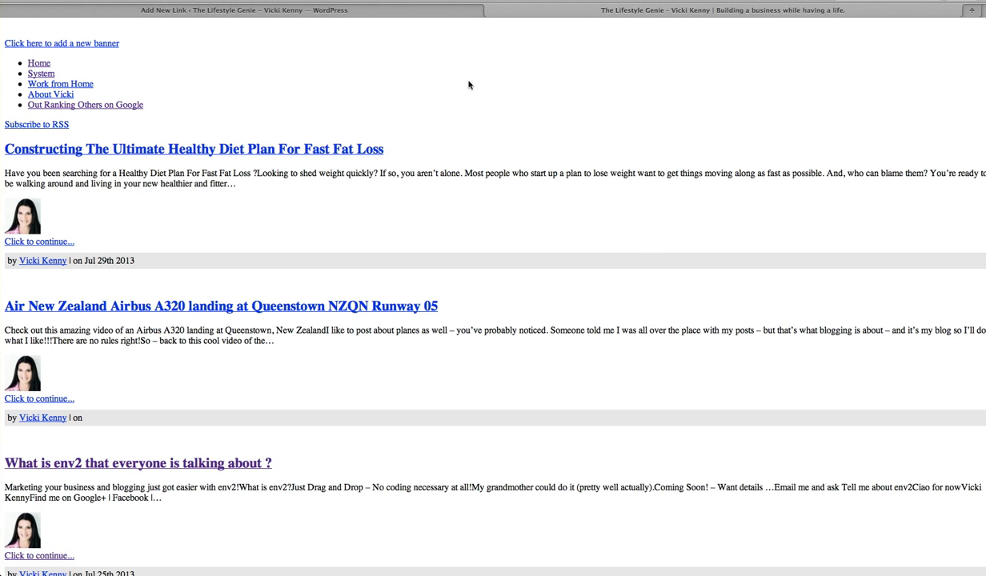
{"action": "left_click", "coordinate": [46, 65]}
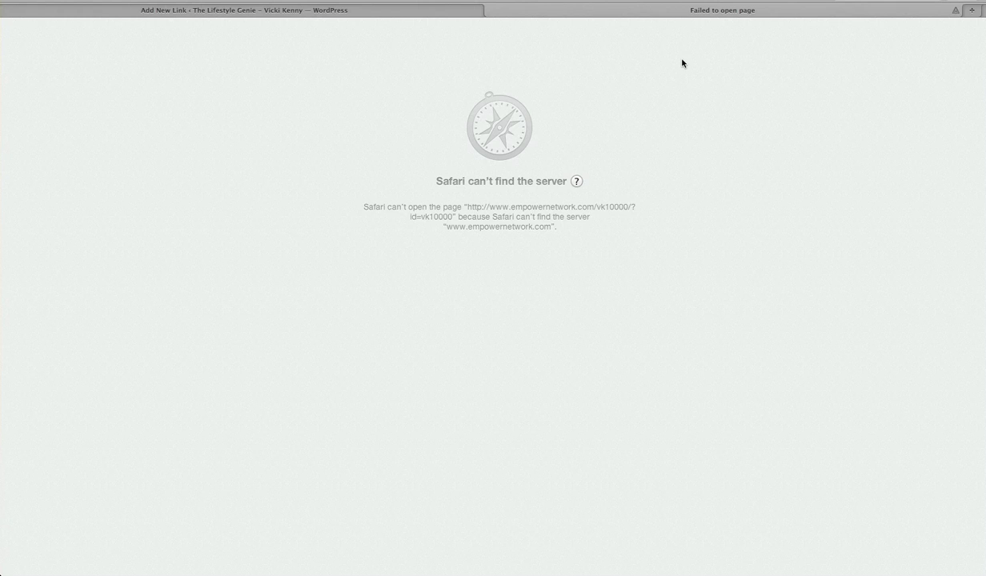
{"action": "left_click", "coordinate": [702, 0]}
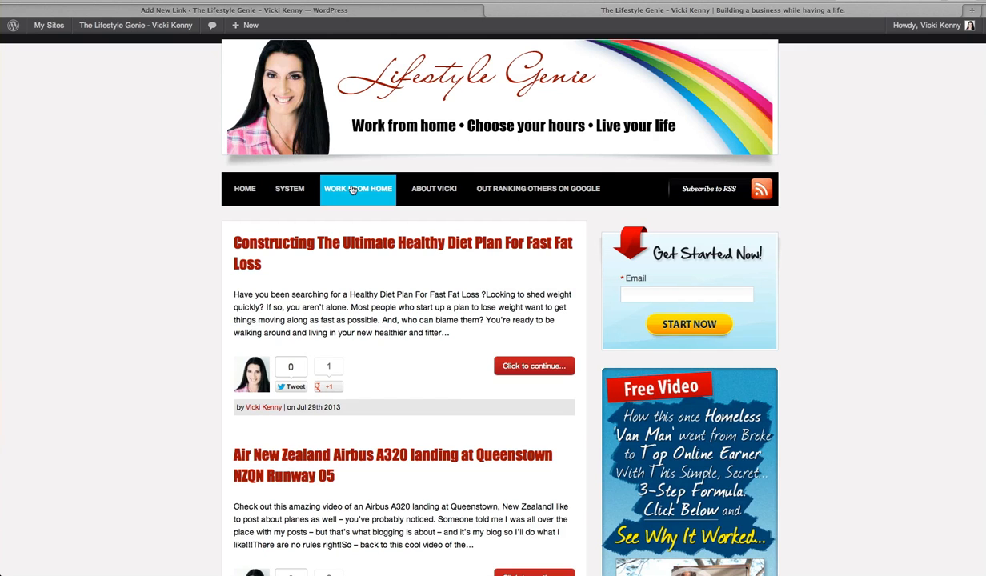
- Look through the blog's sidebar and view the category choices under "What are you interested in?"
{"action": "scroll", "coordinate": [814, 308], "scroll_direction": "down", "scroll_amount": 10}
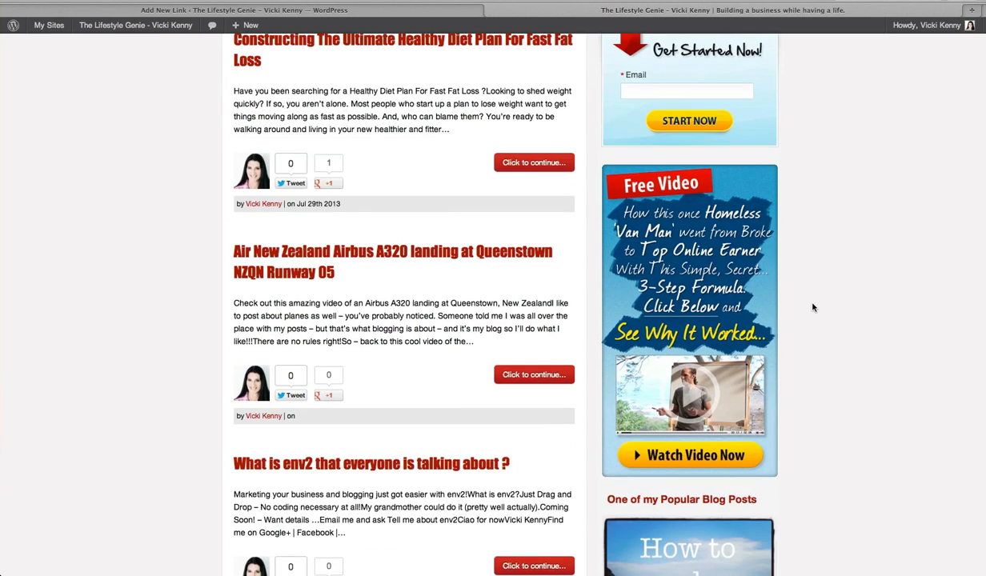
{"action": "scroll", "coordinate": [813, 307], "scroll_direction": "down", "scroll_amount": 10}
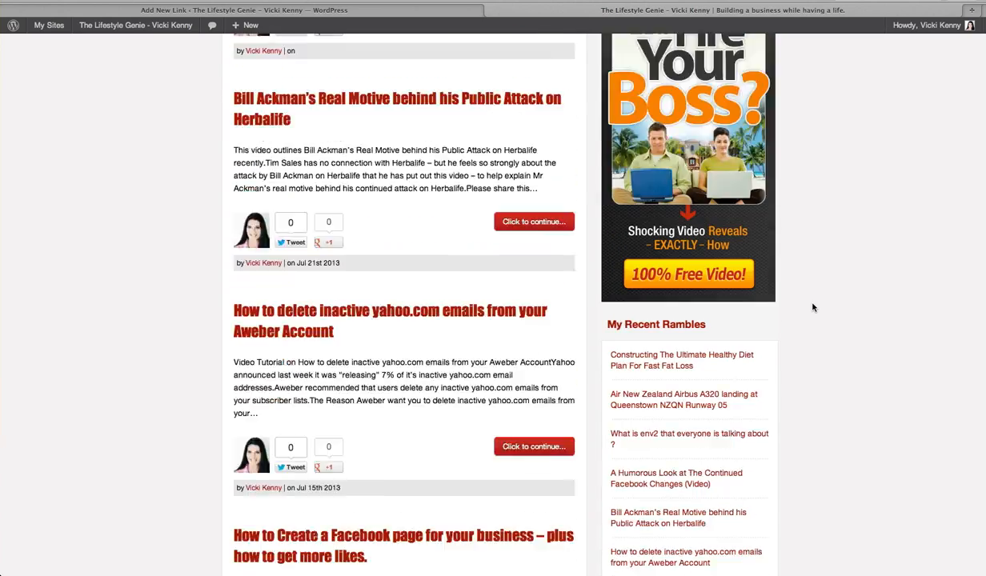
{"action": "scroll", "coordinate": [814, 308], "scroll_direction": "down", "scroll_amount": 3}
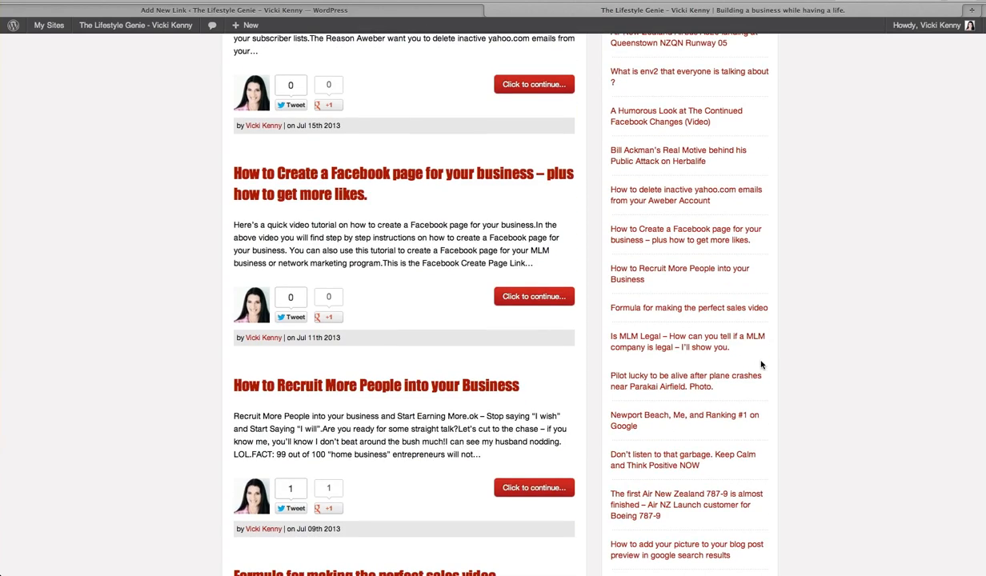
{"action": "scroll", "coordinate": [762, 368], "scroll_direction": "down", "scroll_amount": 3}
{"action": "scroll", "coordinate": [761, 366], "scroll_direction": "down", "scroll_amount": 6}
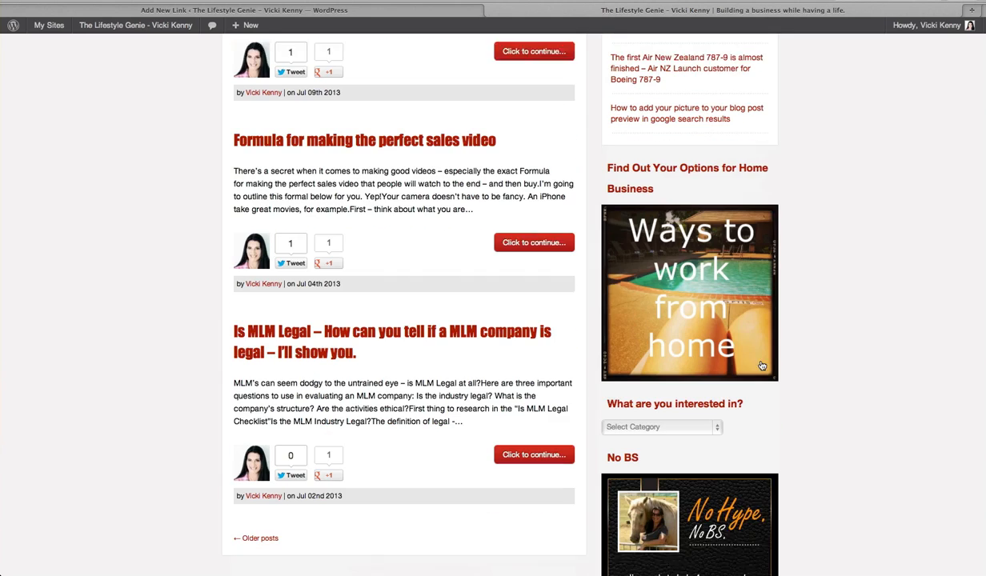
{"action": "scroll", "coordinate": [657, 240], "scroll_direction": "down", "scroll_amount": 3}
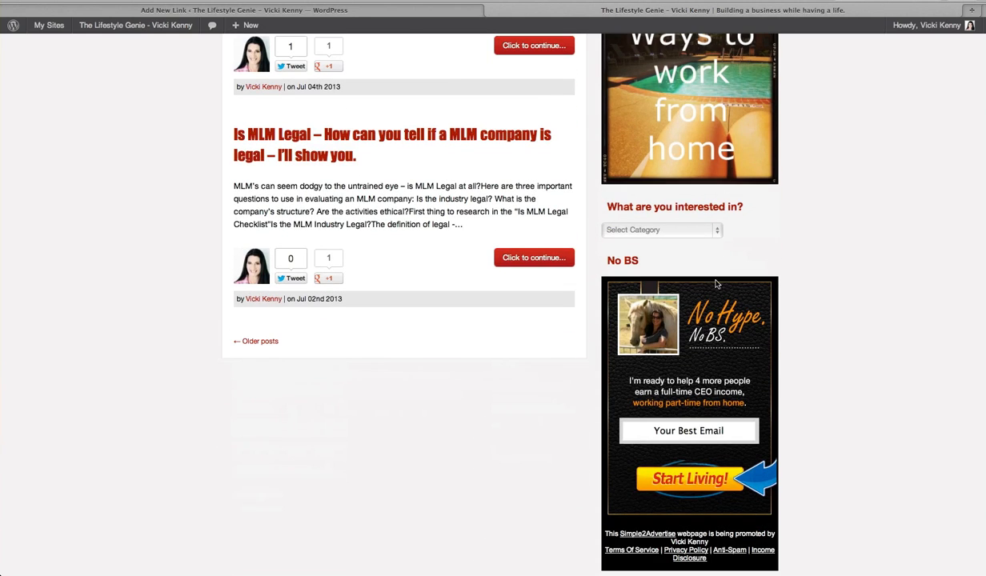
{"action": "left_click", "coordinate": [681, 231]}
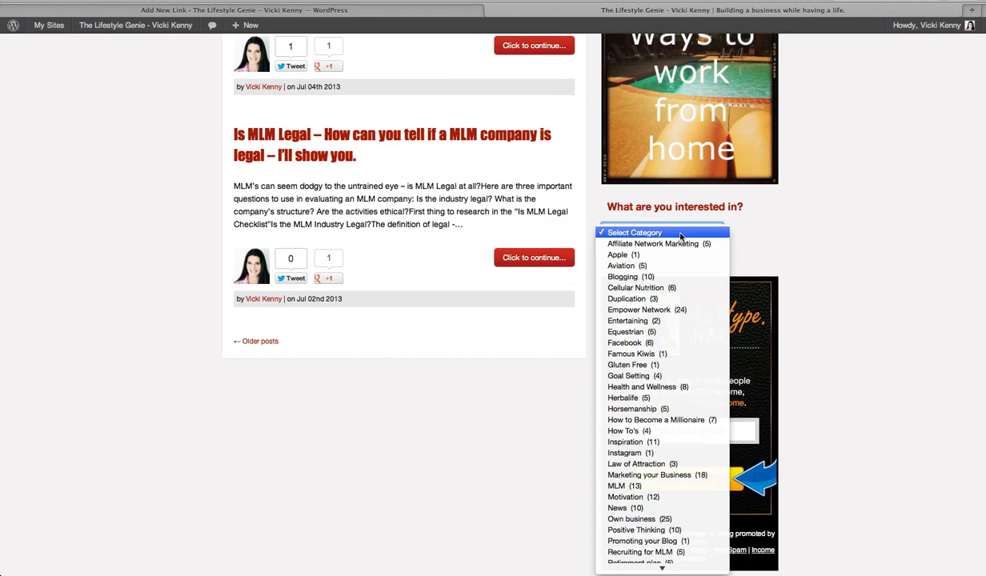
{"action": "left_click", "coordinate": [680, 232]}
- Examine the links shown under Blogroll and Visit my Other Websites in the blog's sidebar
{"action": "scroll", "coordinate": [823, 236], "scroll_direction": "down", "scroll_amount": 5}
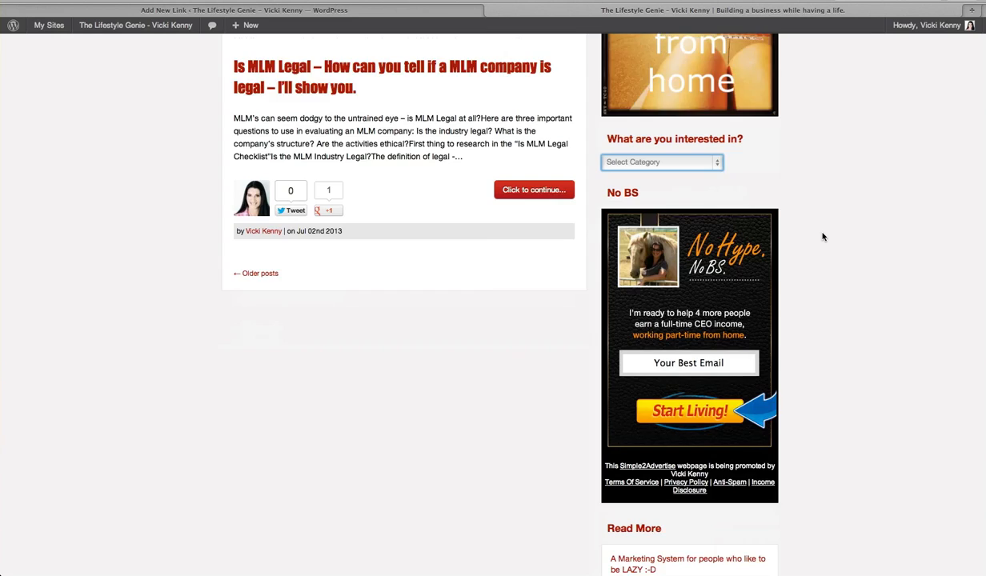
{"action": "scroll", "coordinate": [823, 237], "scroll_direction": "down", "scroll_amount": 3}
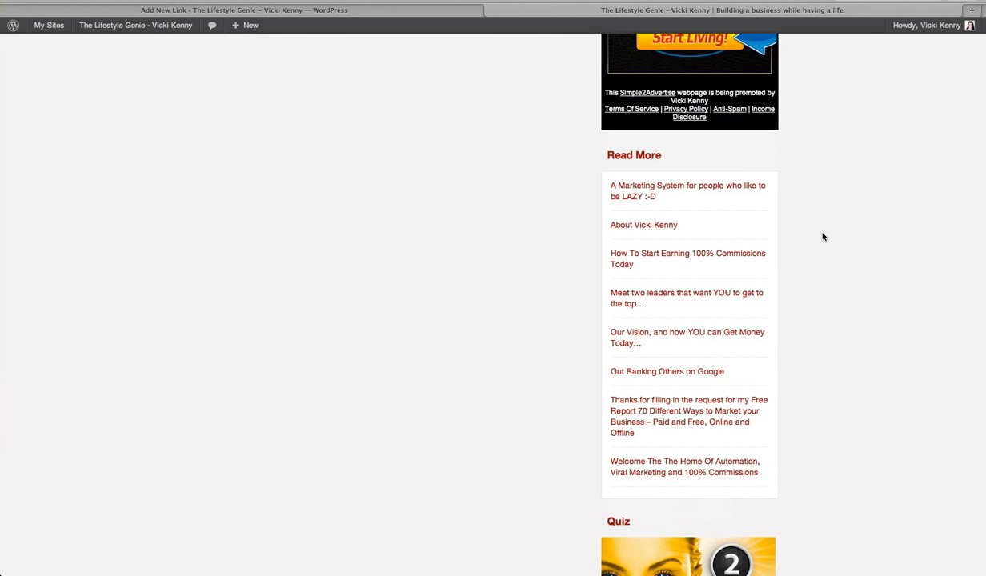
{"action": "scroll", "coordinate": [822, 237], "scroll_direction": "down", "scroll_amount": 2}
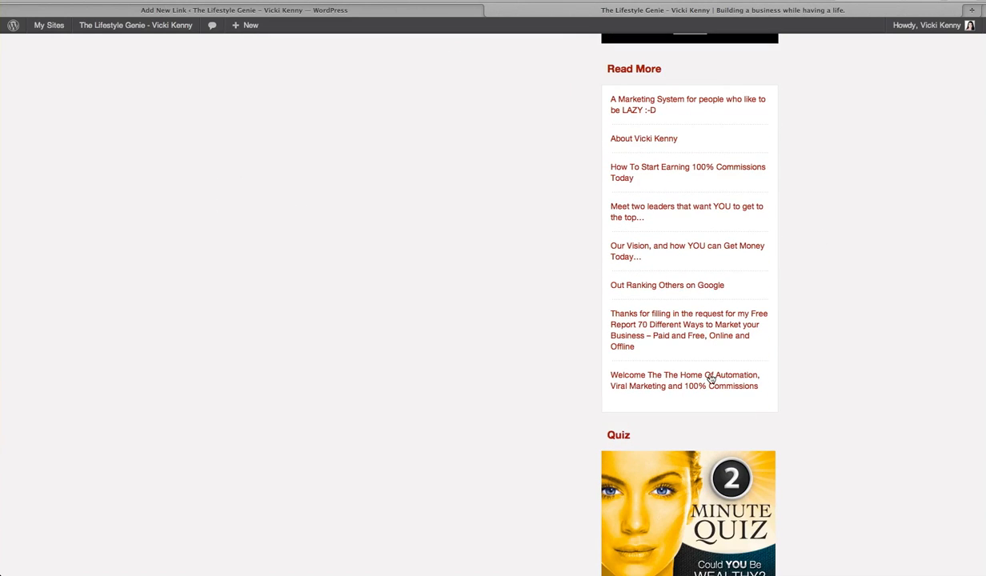
{"action": "scroll", "coordinate": [841, 338], "scroll_direction": "down", "scroll_amount": 7}
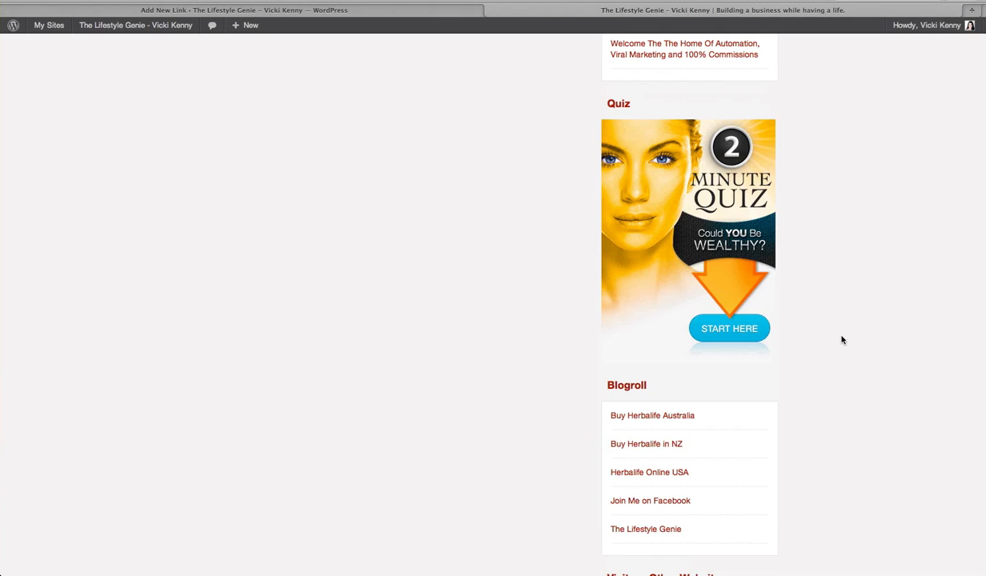
{"action": "scroll", "coordinate": [842, 339], "scroll_direction": "down", "scroll_amount": 3}
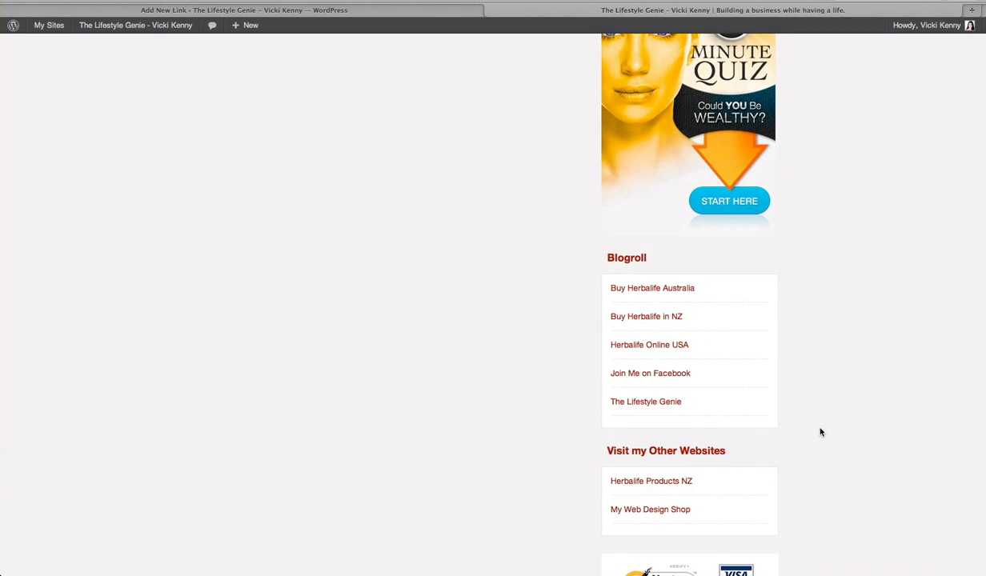
{"action": "scroll", "coordinate": [821, 432], "scroll_direction": "down", "scroll_amount": 3}
{"action": "scroll", "coordinate": [821, 432], "scroll_direction": "down", "scroll_amount": 1}
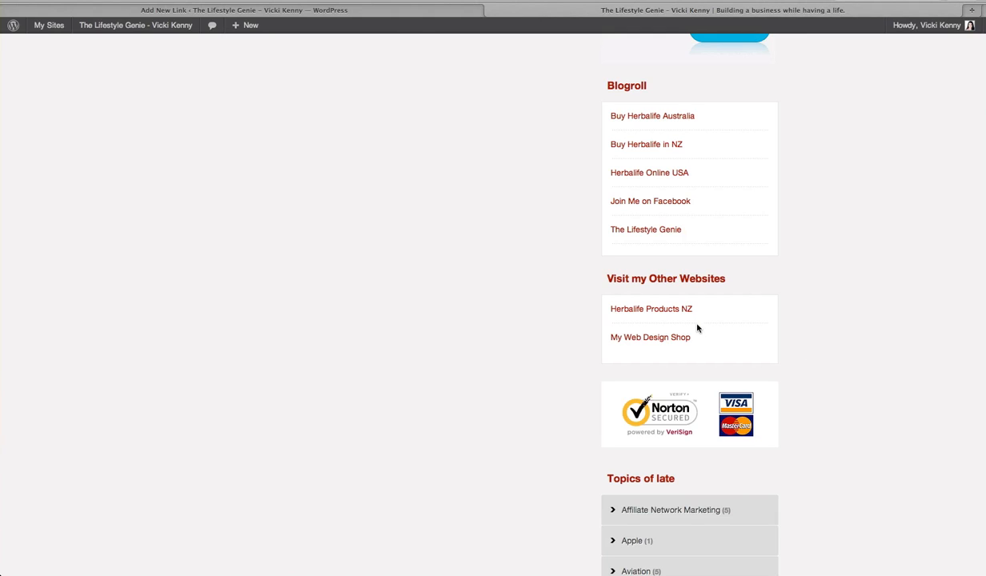
{"action": "mouse_move", "coordinate": [681, 313]}
{"action": "mouse_move", "coordinate": [634, 342]}
{"action": "left_click", "coordinate": [702, 0]}
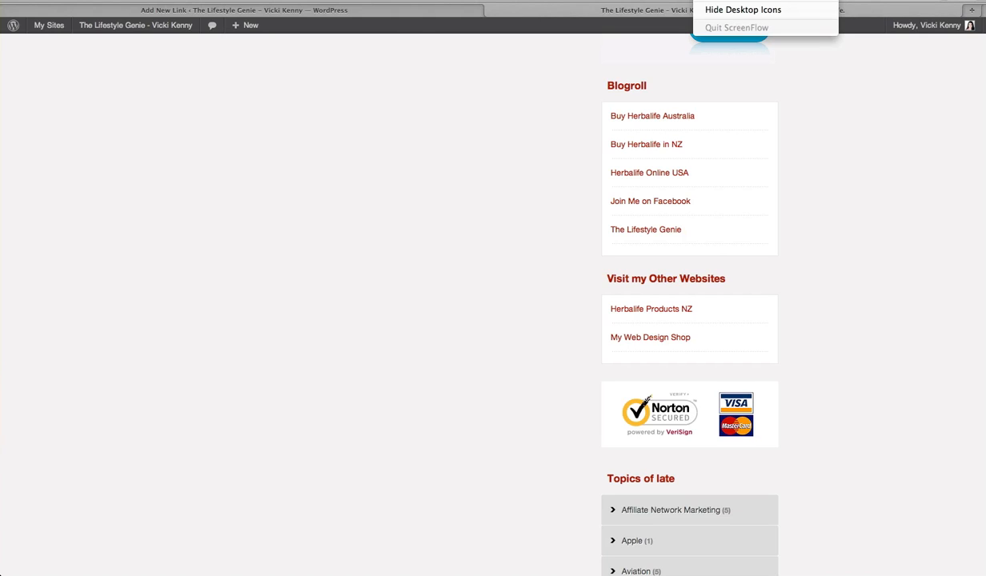